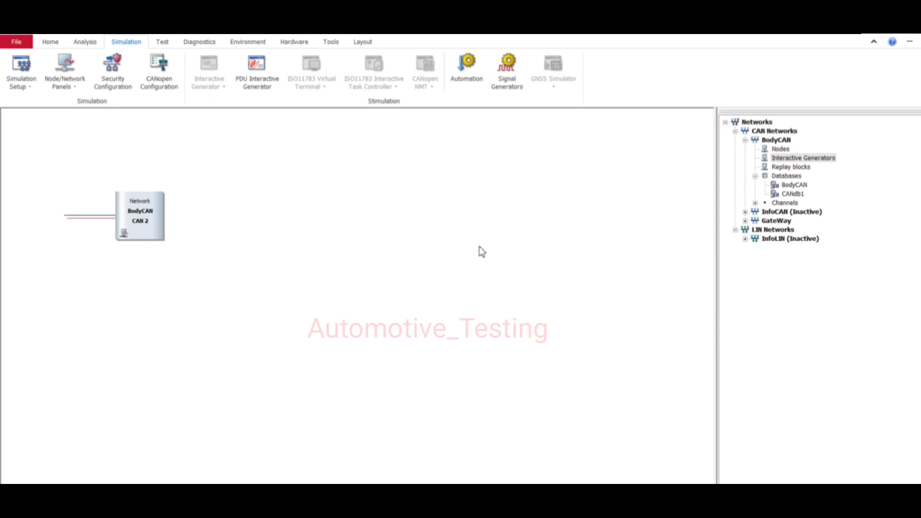
Step: Glance over the Analysis tools, return to Simulation, and select the BodyCAN bus line
left_click(75, 46)
left_click(130, 42)
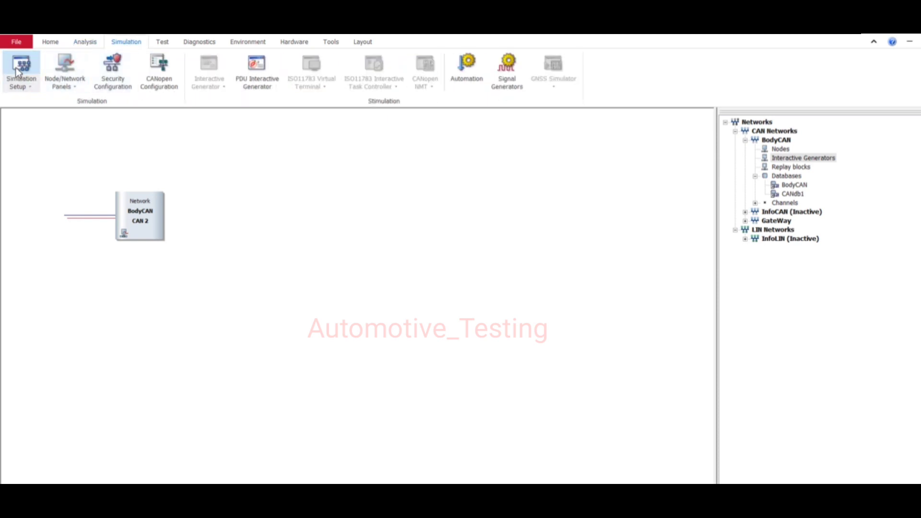
left_click(83, 217)
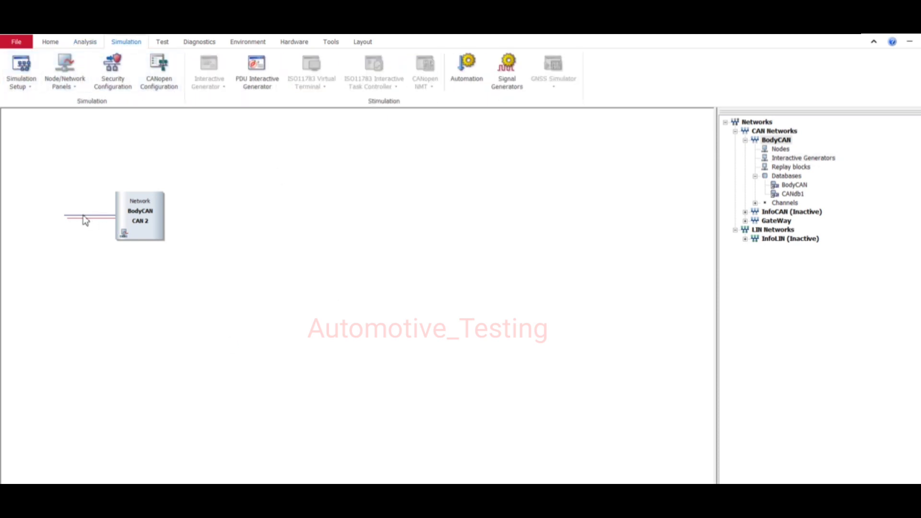
Step: Insert a CAN Interactive Generator on BodyCAN, open the new CAN IG block, then return to Simulation Setup
right_click(84, 218)
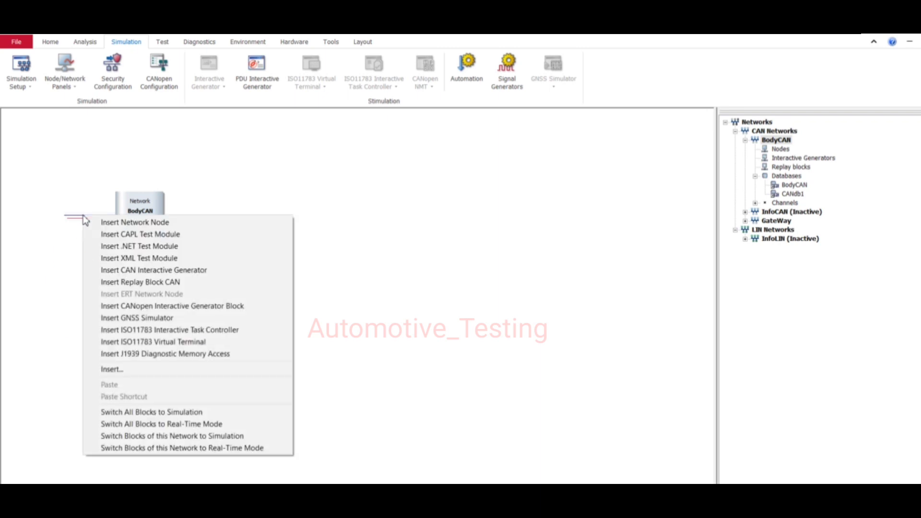
left_click(132, 271)
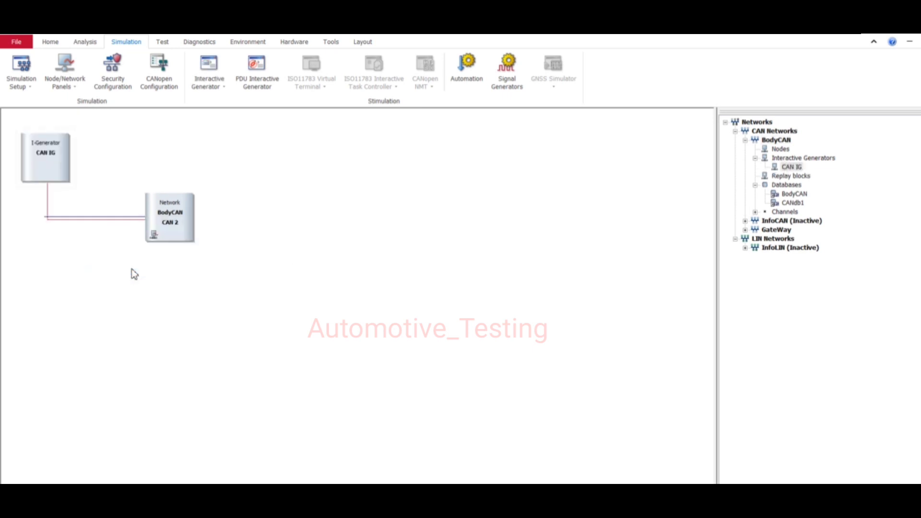
double_click(49, 167)
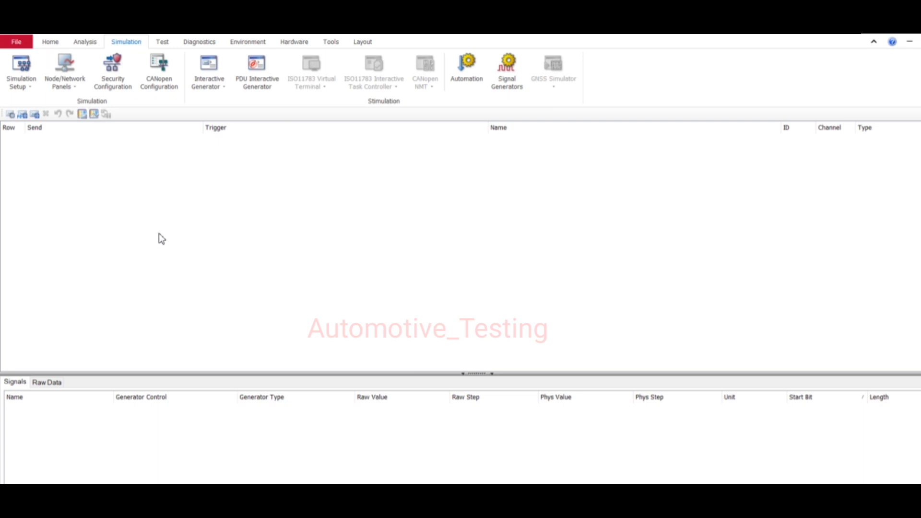
left_click(24, 68)
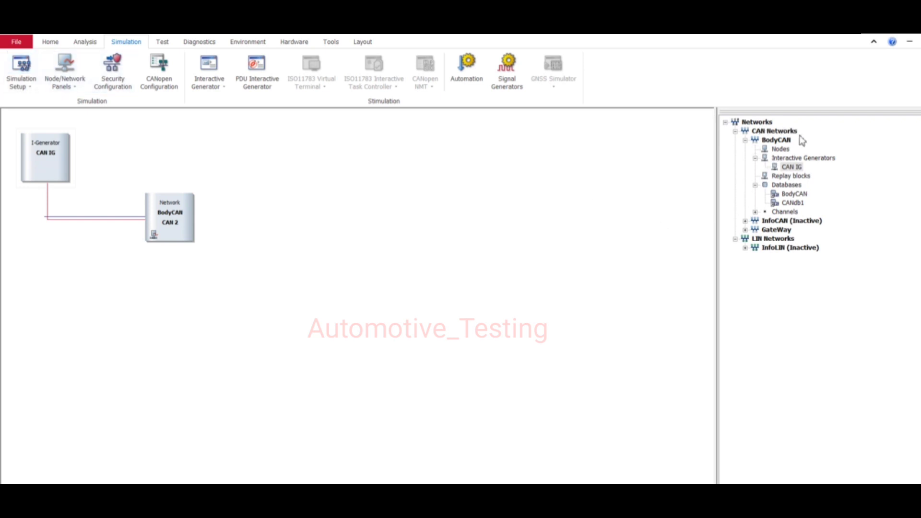
Step: Browse BodyCAN's tree entries, opening and dismissing the Interactive Generators options, then select Databases
left_click(785, 185)
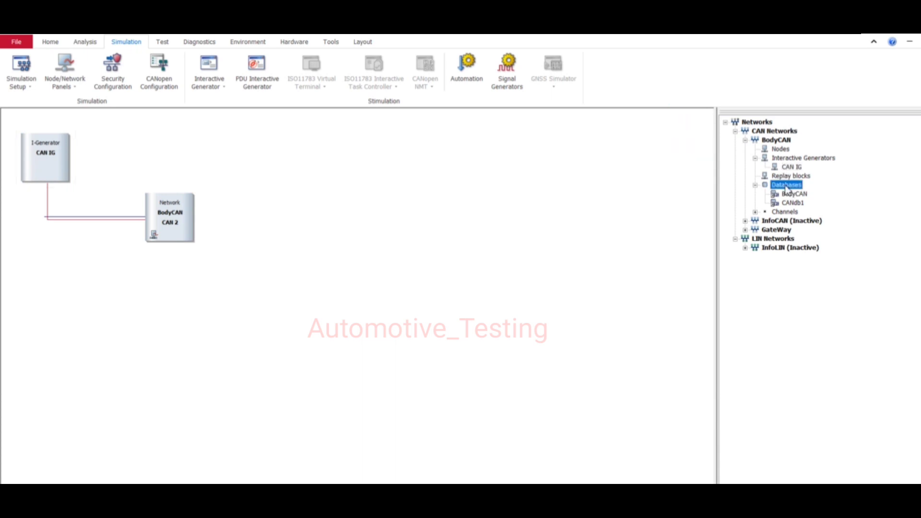
left_click(785, 160)
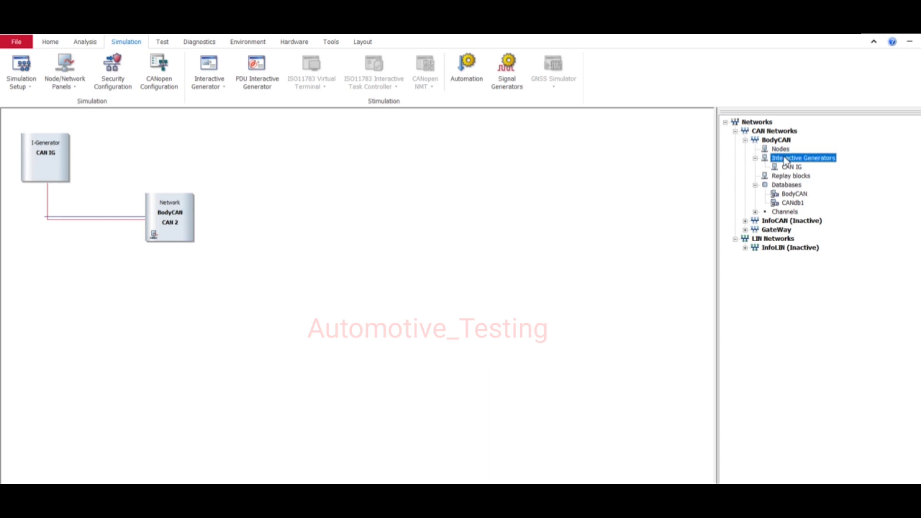
right_click(784, 160)
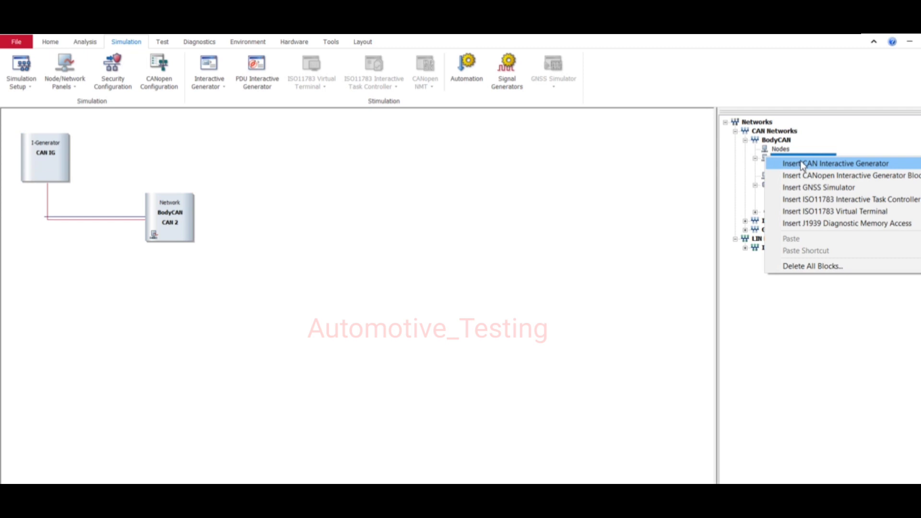
left_click(696, 173)
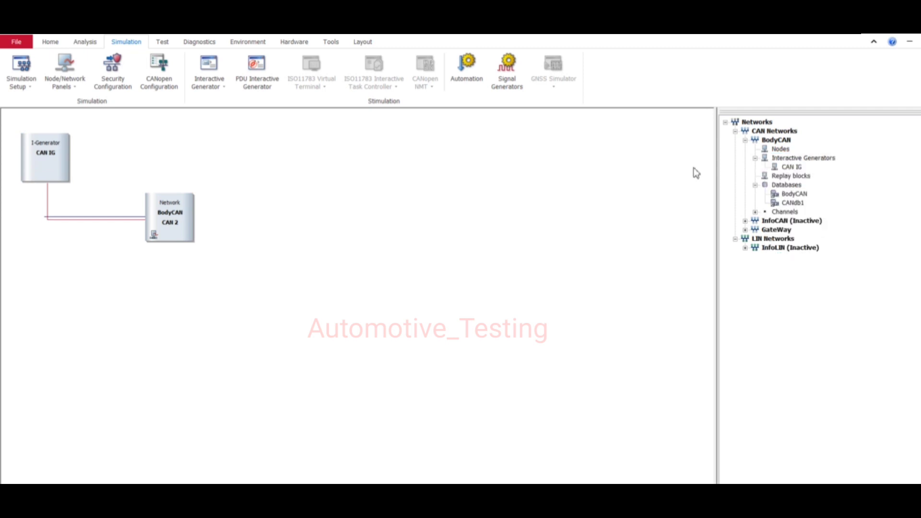
left_click(787, 179)
left_click(787, 186)
Step: Start adding PS8160-60_2U as a BodyCAN database, cancel, then open the CAN IG generator
right_click(787, 187)
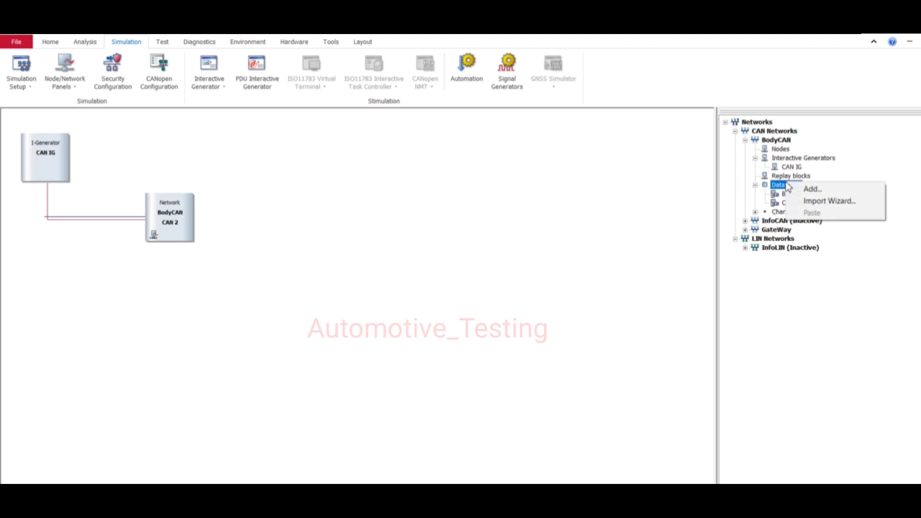
left_click(813, 190)
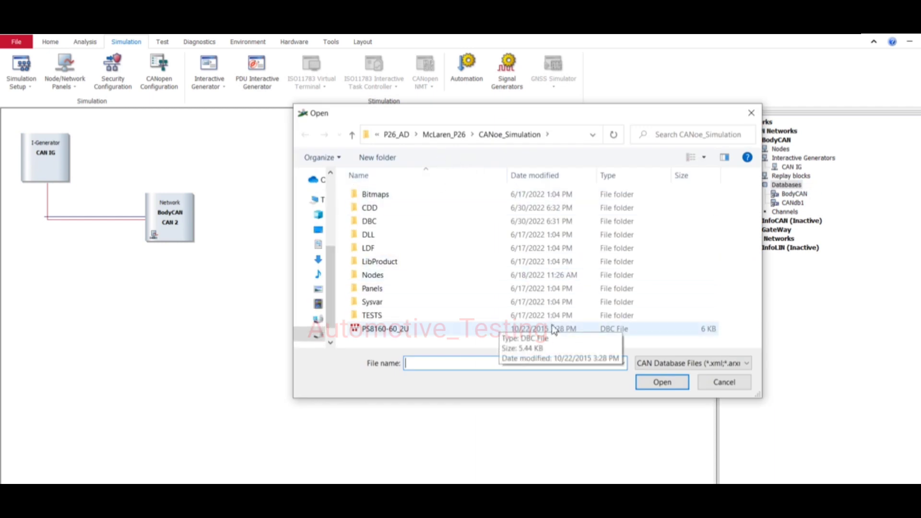
left_click(616, 329)
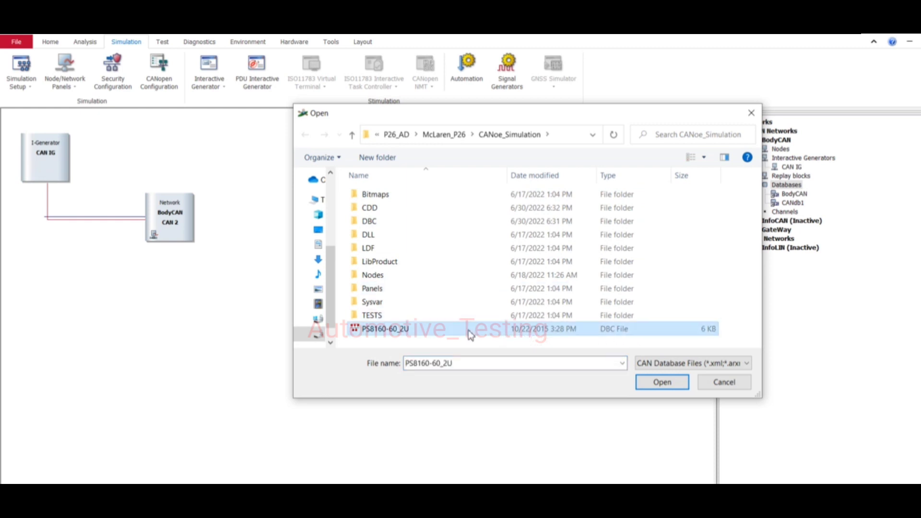
left_click(741, 383)
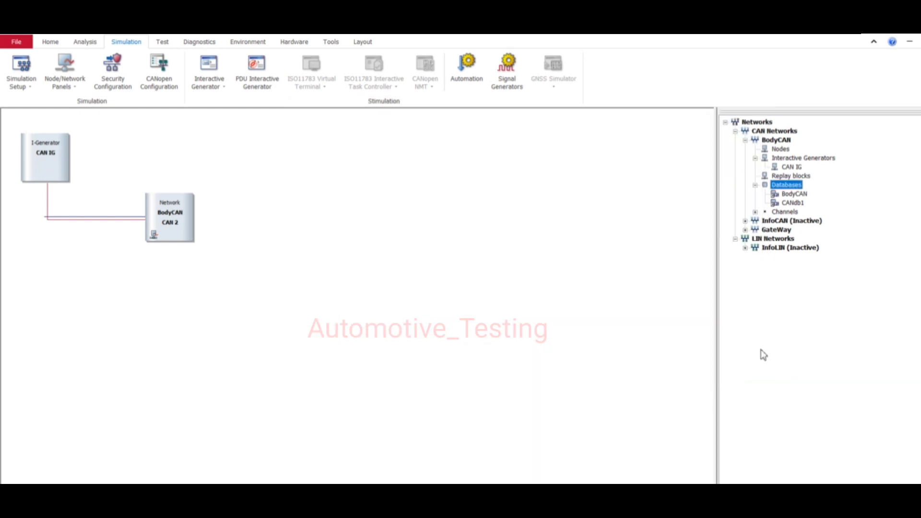
double_click(45, 160)
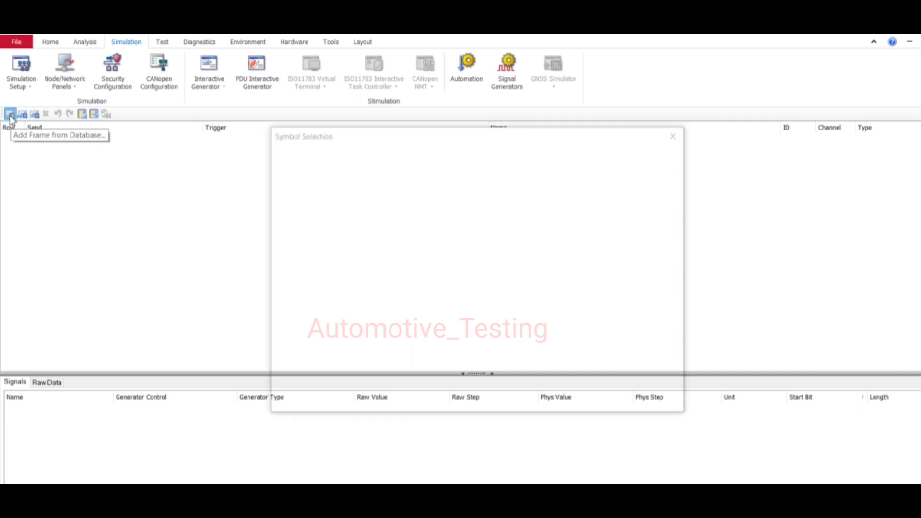
Step: Add the Read_Object frame from CANdb1 > Frames to the CAN IG send list
left_click(10, 115)
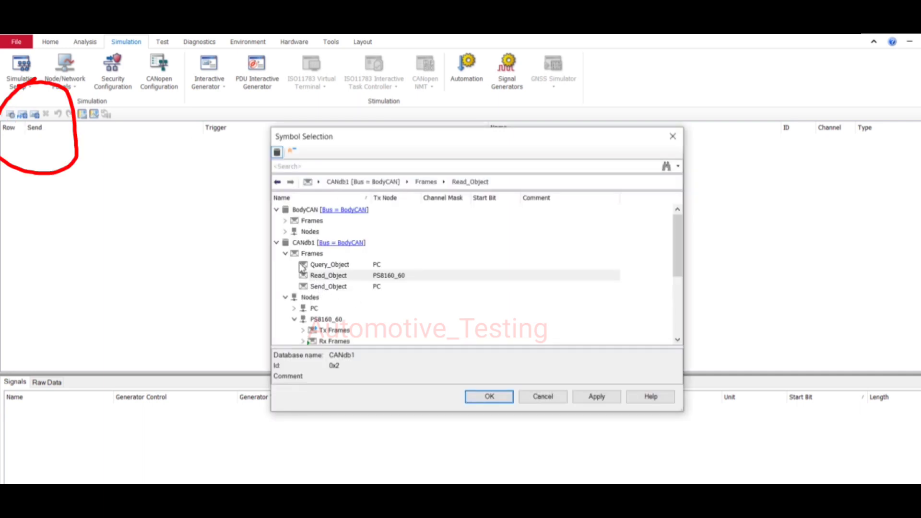
left_click(286, 255)
left_click(286, 254)
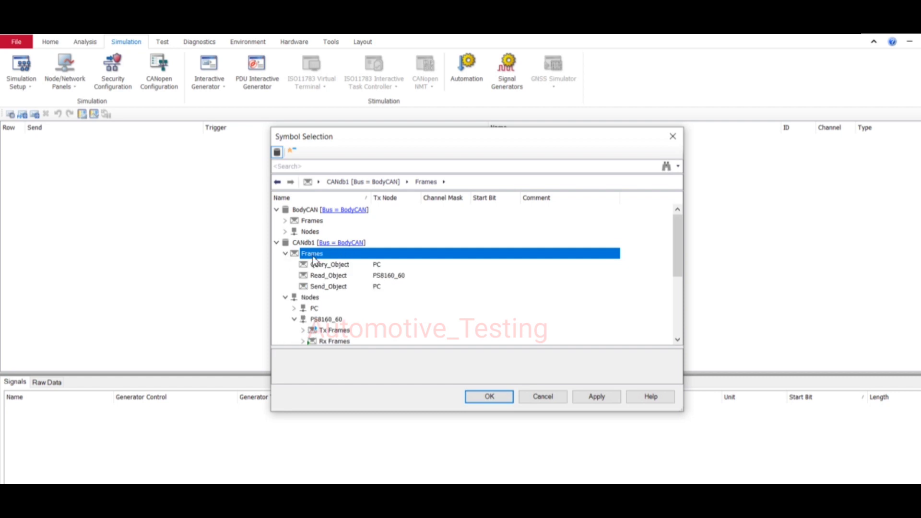
left_click(358, 277)
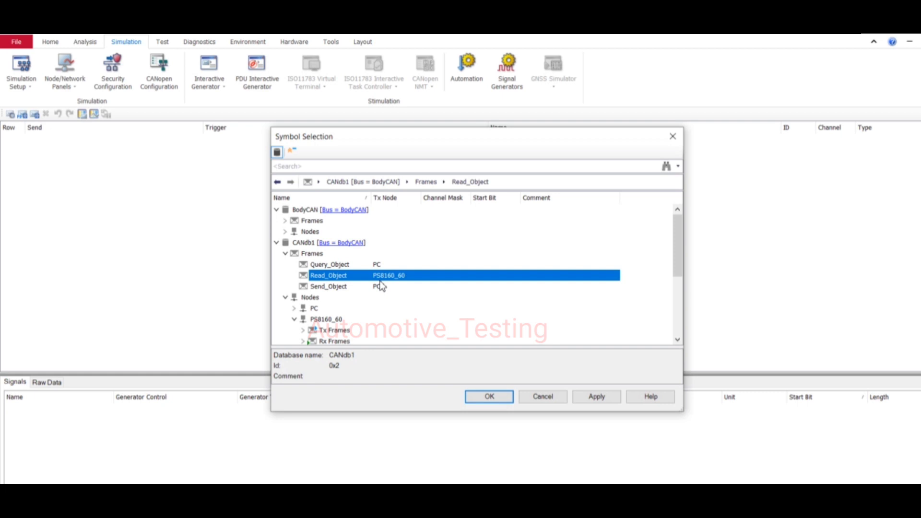
left_click(492, 398)
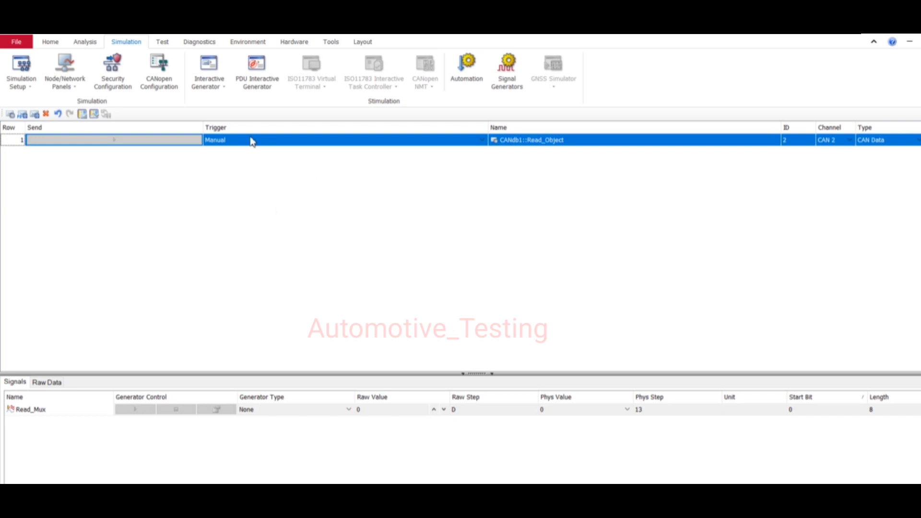
Step: Change Read_Object's trigger from manual to periodic with a 152 ms cycle time
left_click(464, 142)
left_click(482, 140)
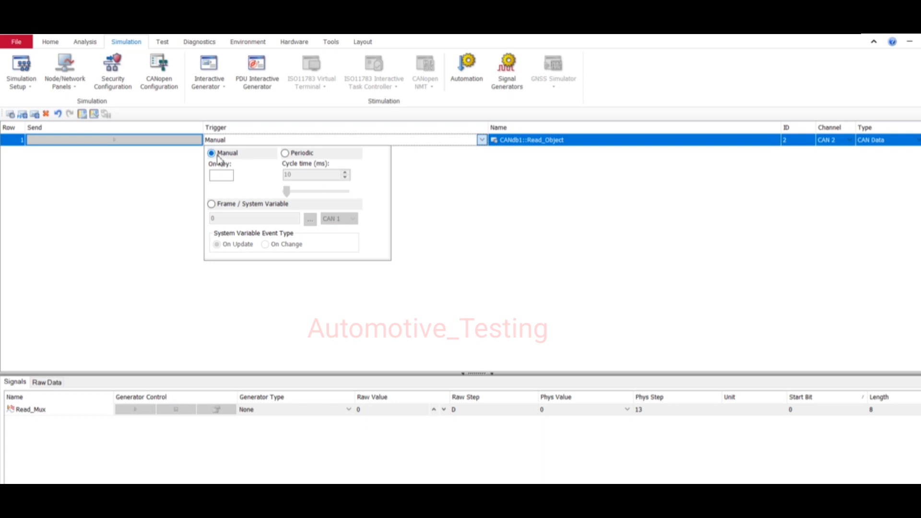
left_click(285, 153)
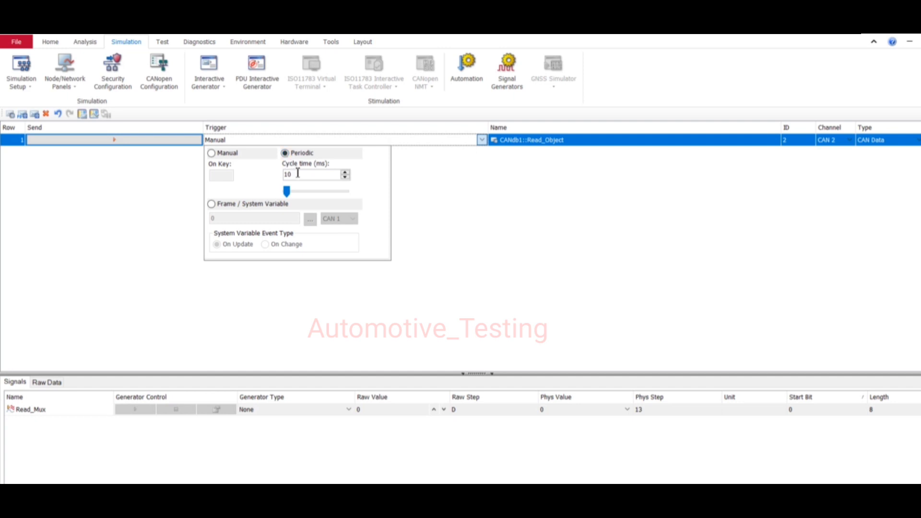
key("BackSpace")
key("BackSpace")
type("100")
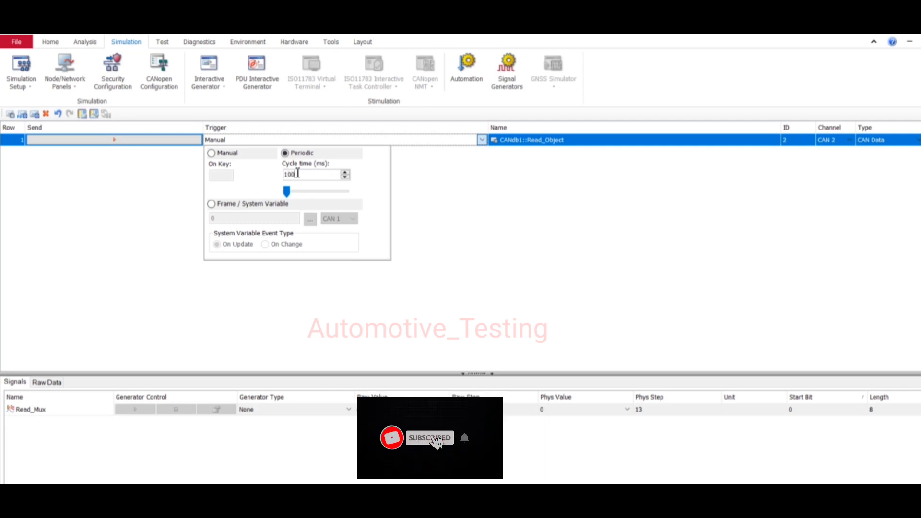
left_click_drag(287, 191, 295, 191)
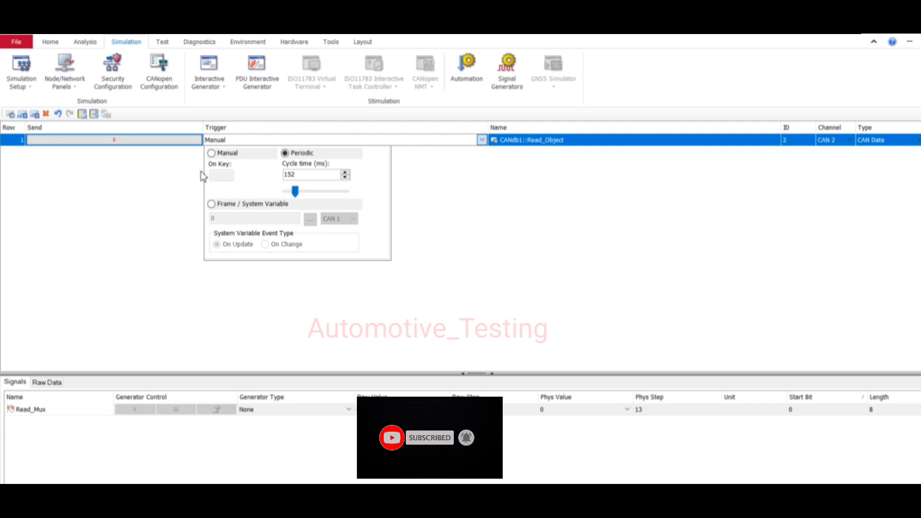
left_click(169, 179)
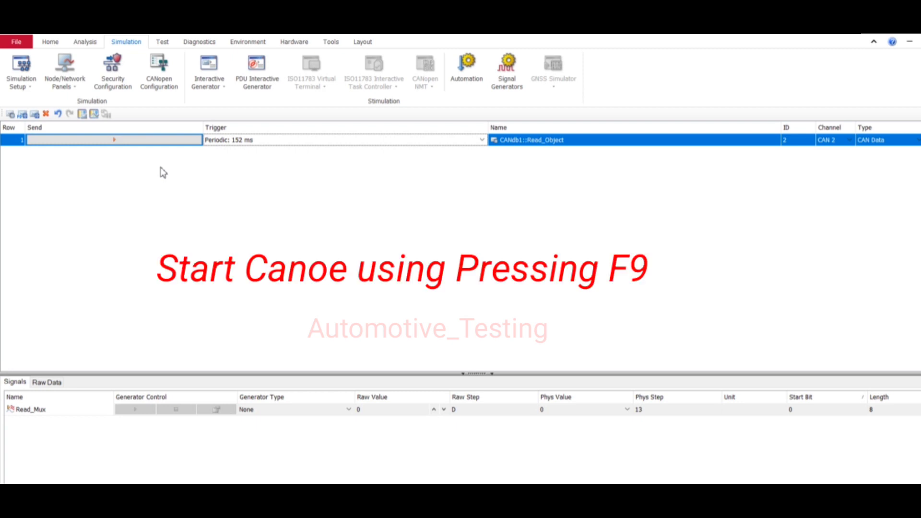
Step: Start transmitting Read_Object with the Send button in row 1 of the send list
left_click(115, 140)
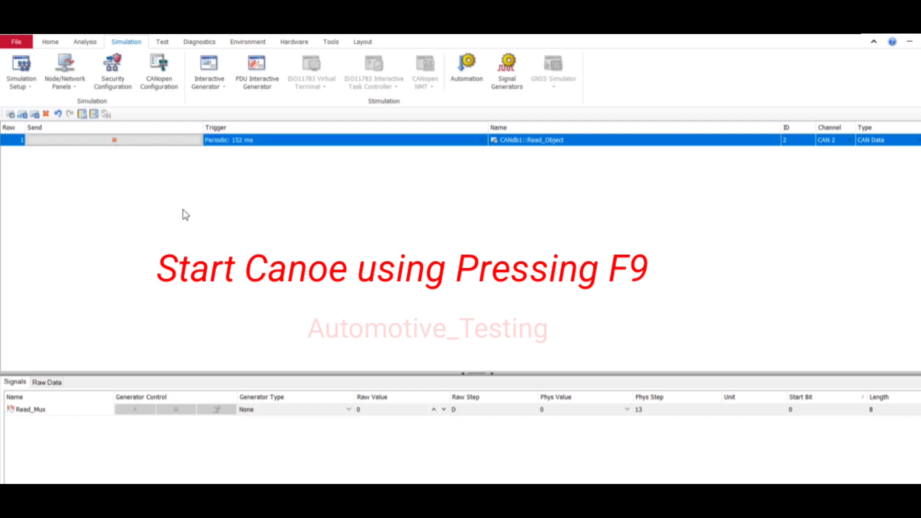